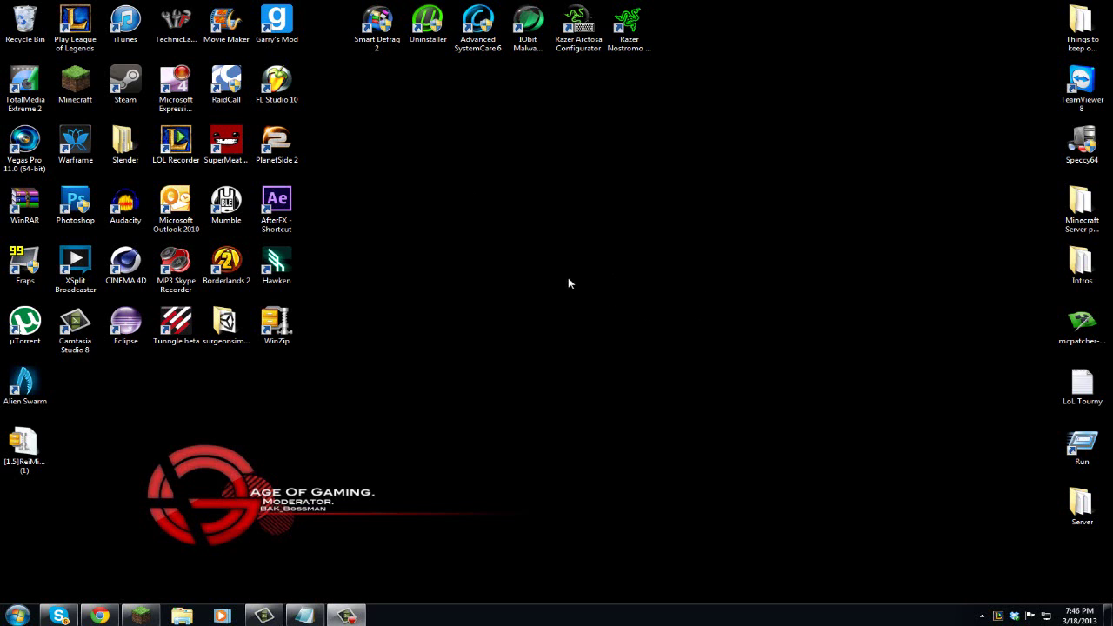
drag(24, 207, 528, 265)
click(594, 216)
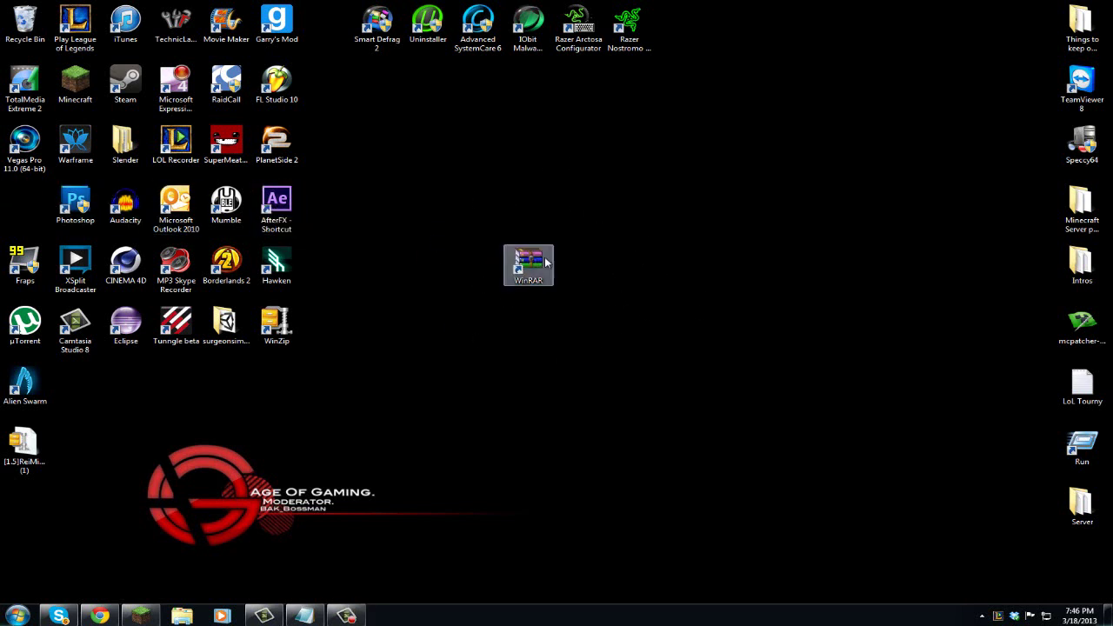
drag(545, 264, 26, 209)
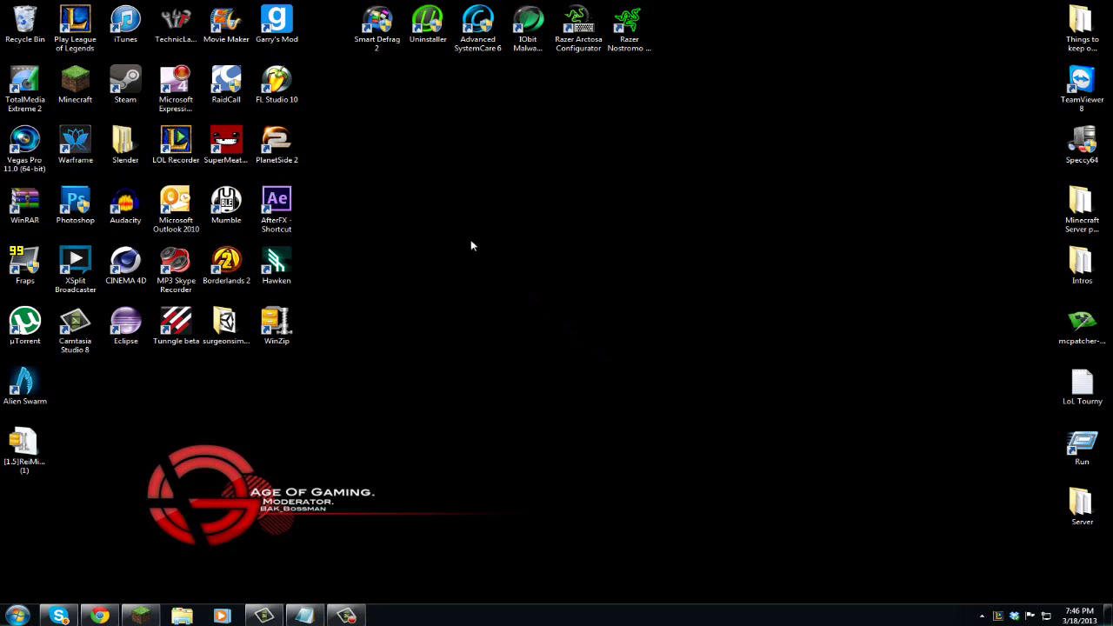
- Download Rei's Minimap v3.3_02 for Minecraft 1.5 from the forum topic in Chrome, skipping the AdF.ly advertisement
click(113, 615)
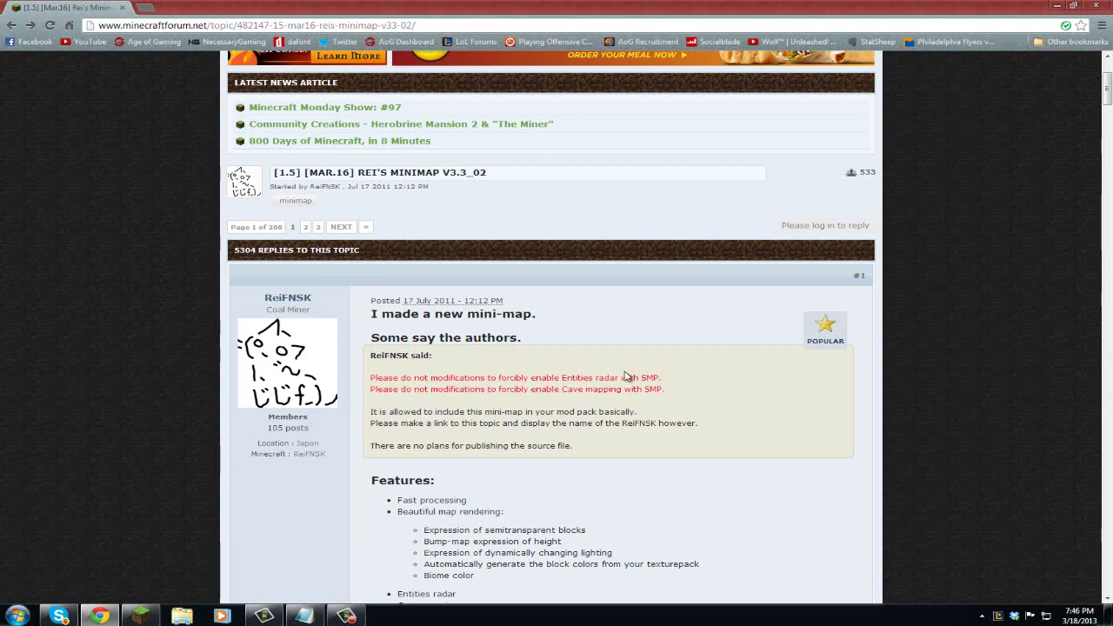
scroll(632, 375, down, 3)
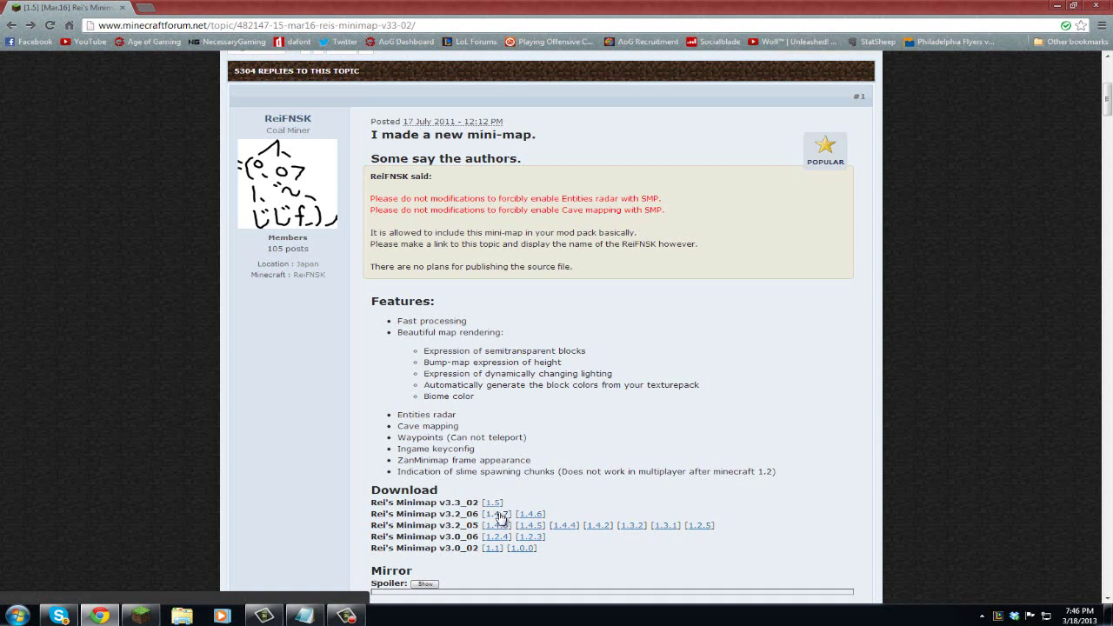
click(494, 503)
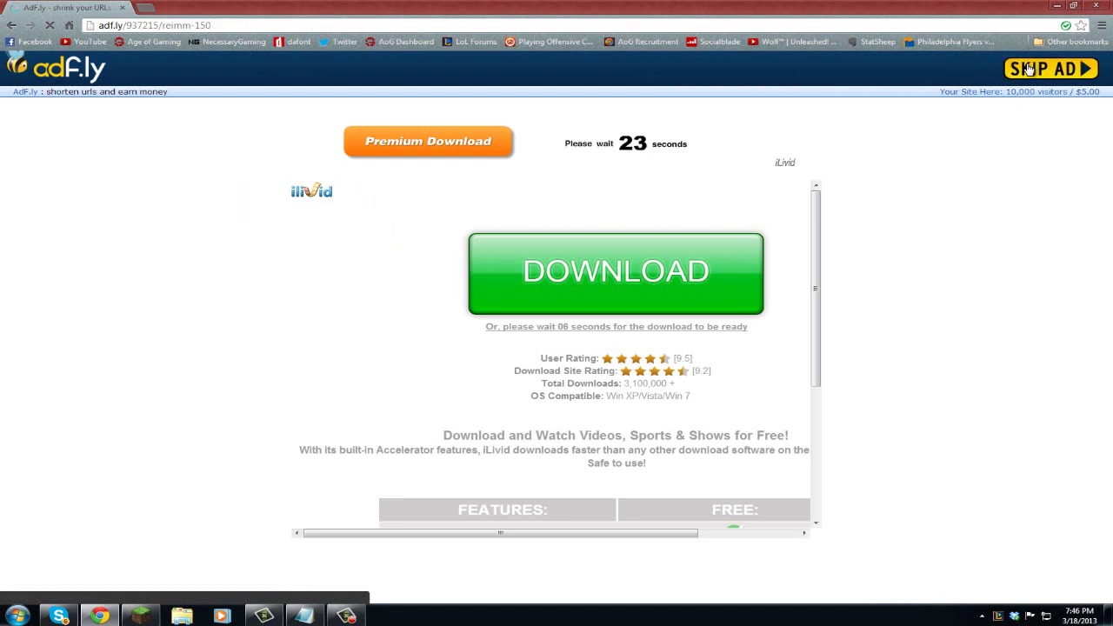
click(1028, 68)
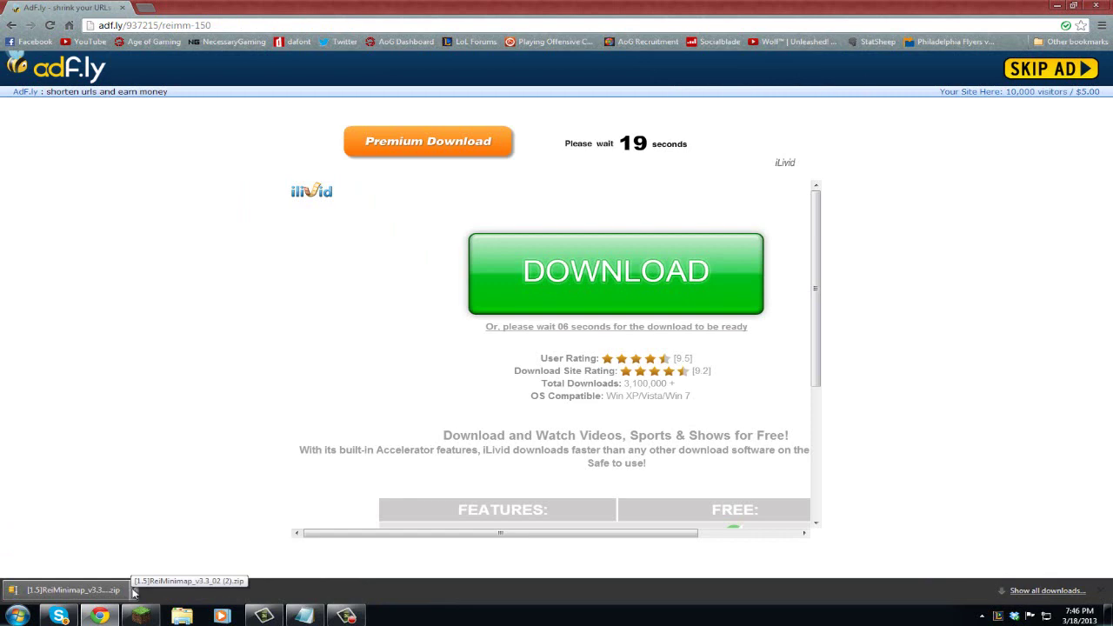
- Show the downloaded ReiMinimap zip in its folder, and minimize the folder and browser windows
click(133, 591)
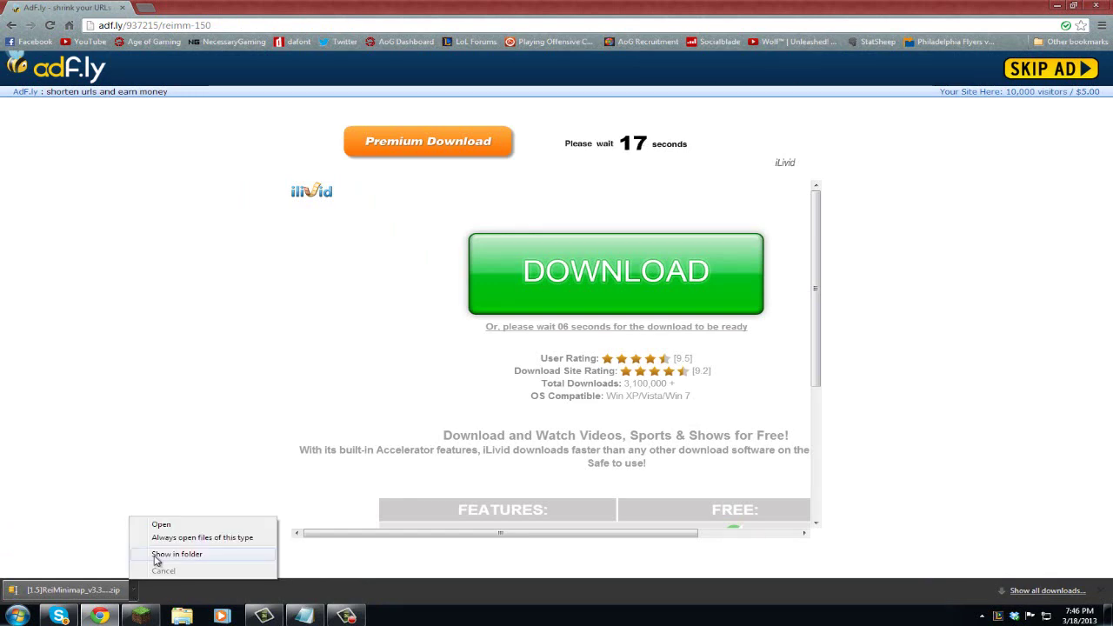
click(156, 557)
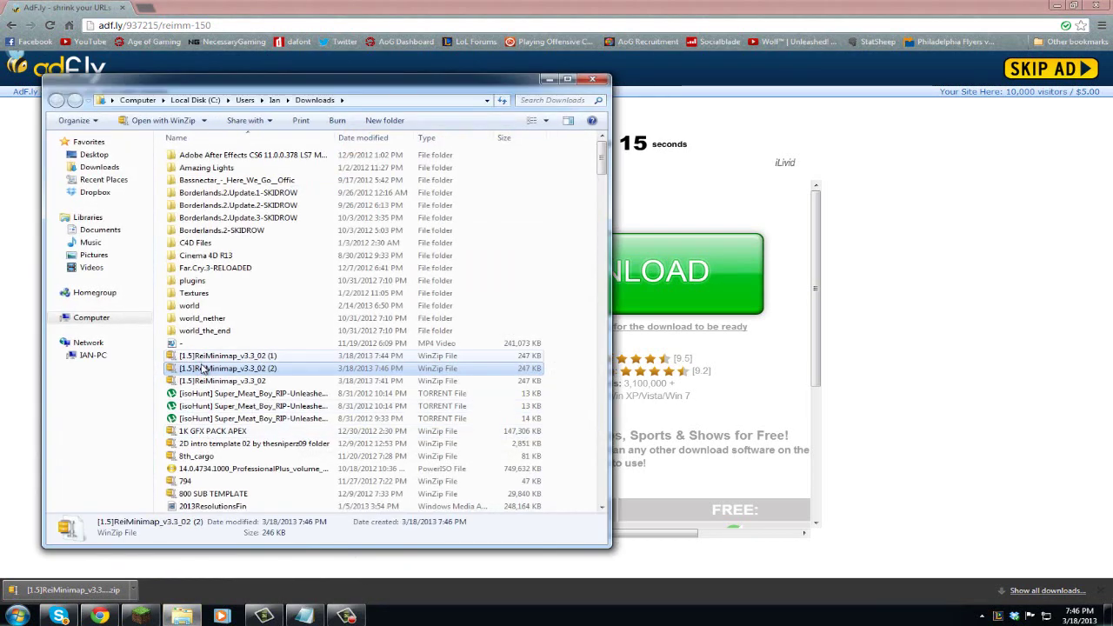
drag(203, 371, 304, 336)
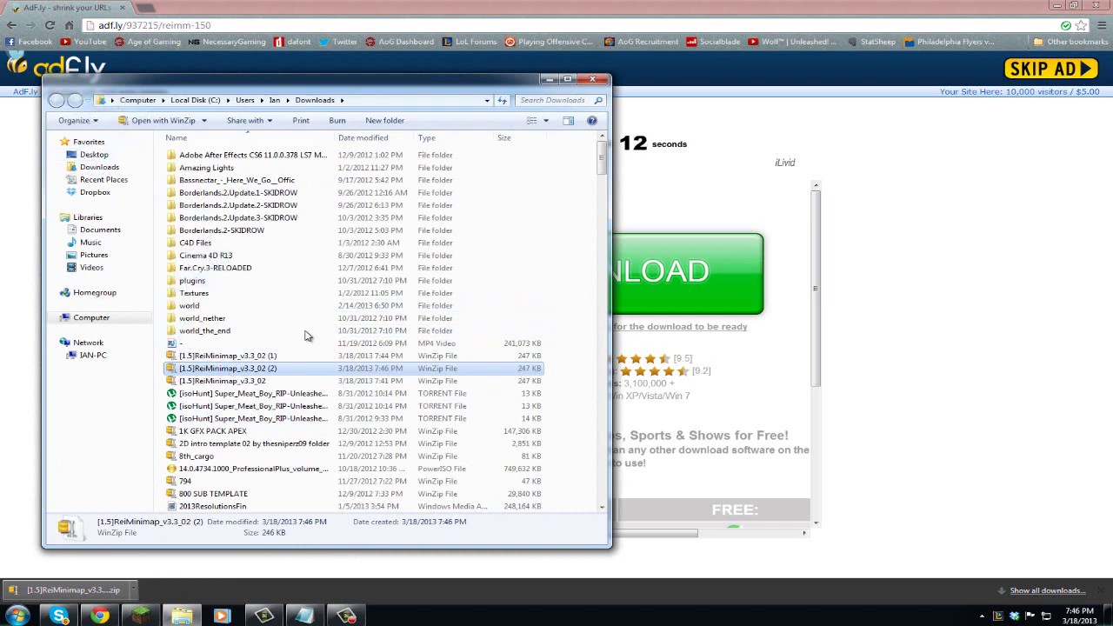
click(548, 79)
click(1056, 5)
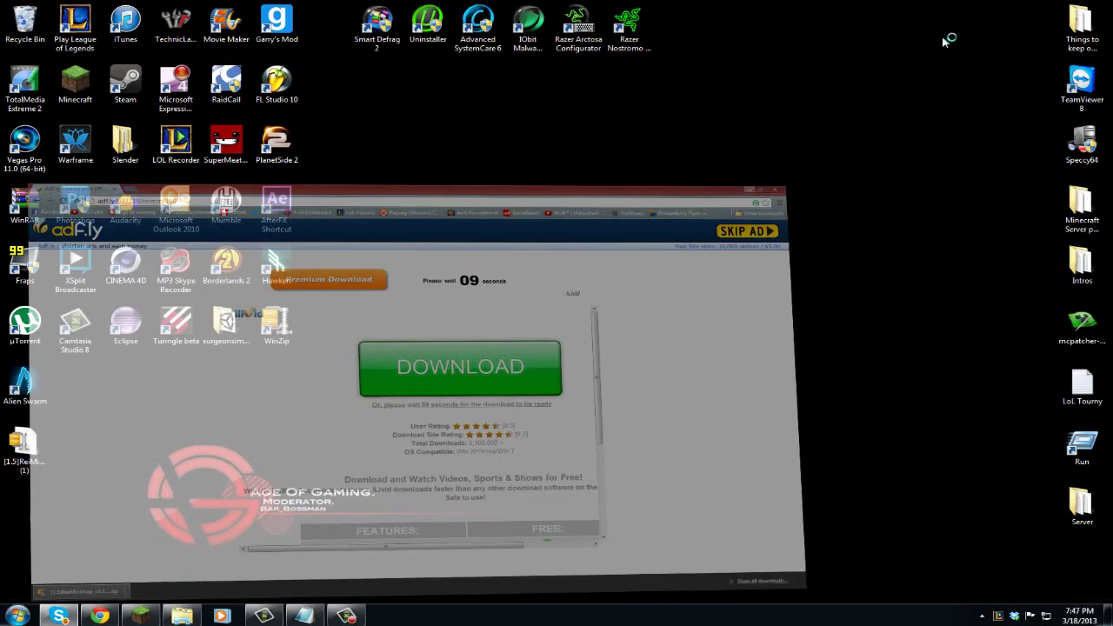
- Move the ReiMinimap zip to an empty area of the desktop and dismiss the WinZip registration window
drag(24, 445, 478, 380)
click(705, 290)
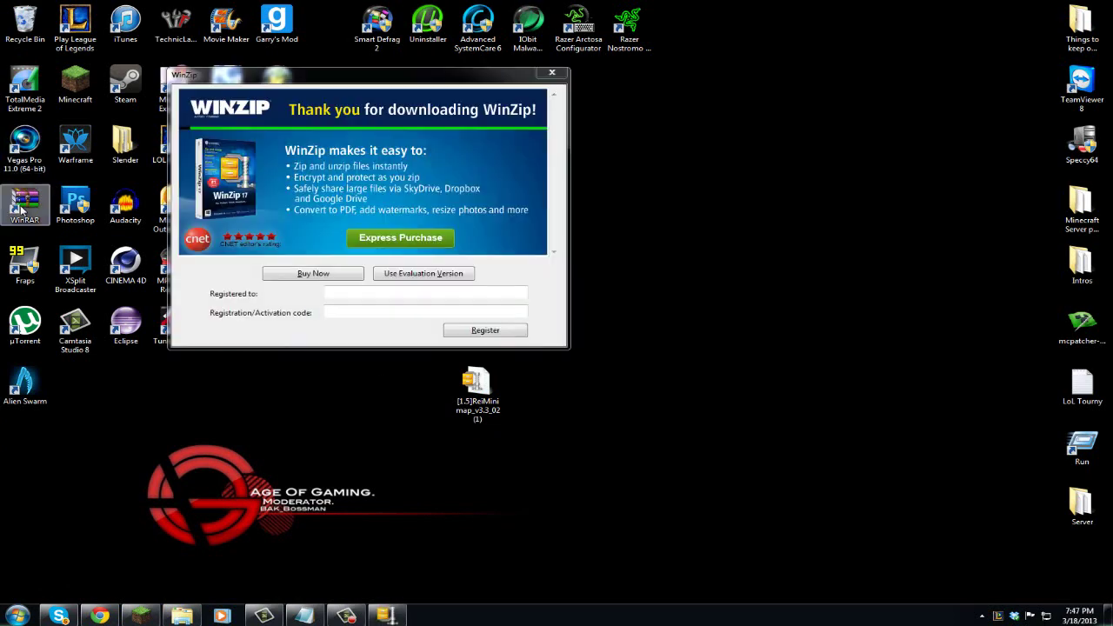
click(551, 74)
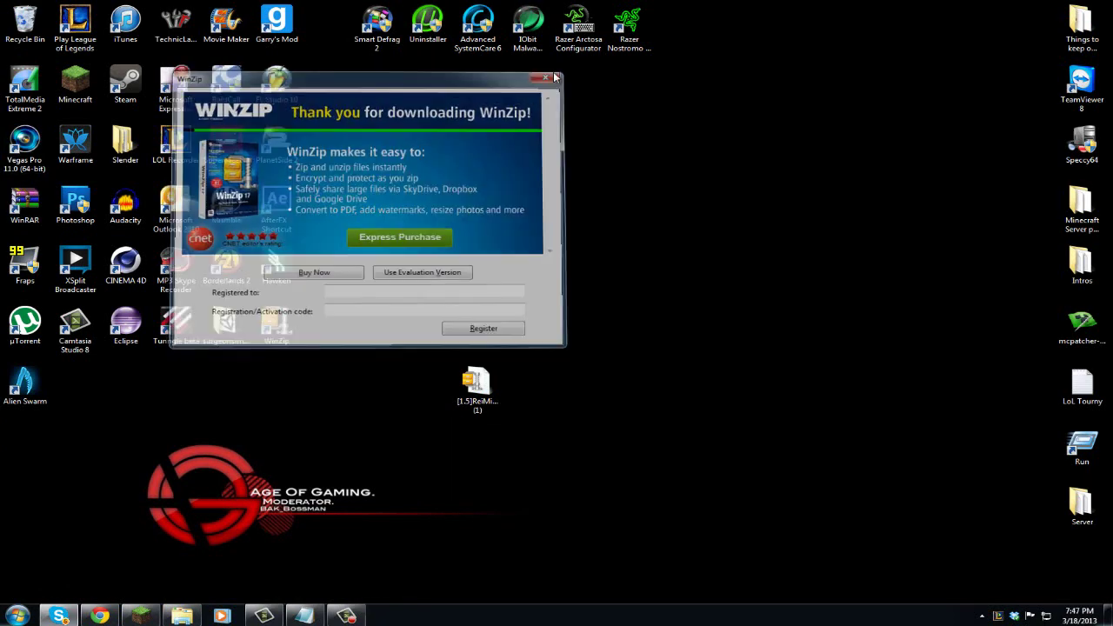
- Open the [1.5]ReiMinimap_v3.3_02 (1) zip from the Desktop folder in WinRAR, and minimize its window
double_click(19, 205)
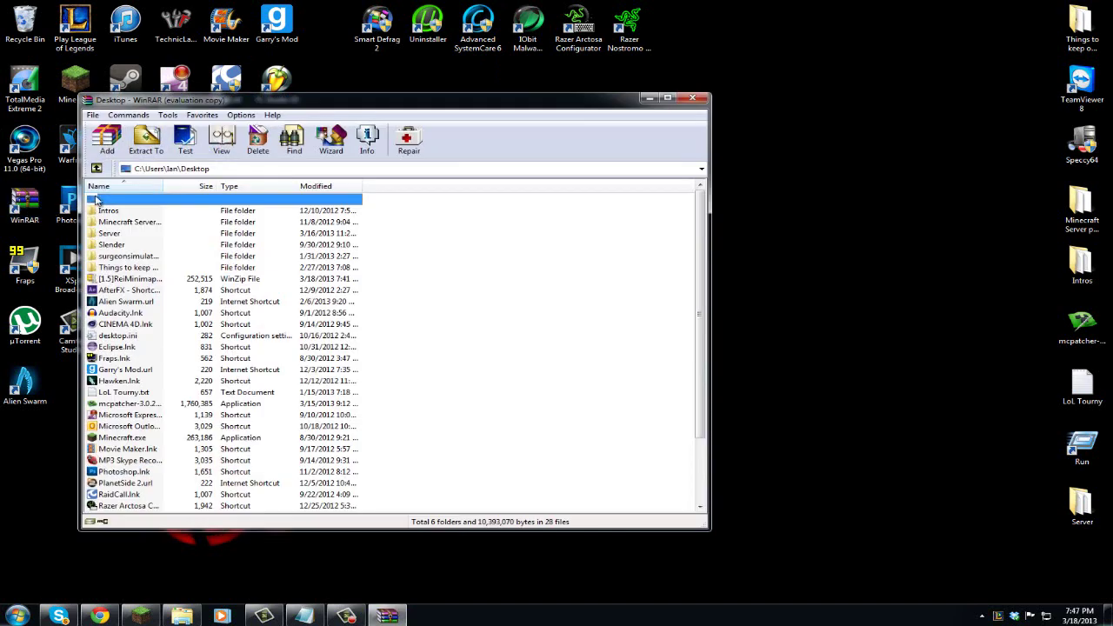
double_click(95, 200)
click(465, 319)
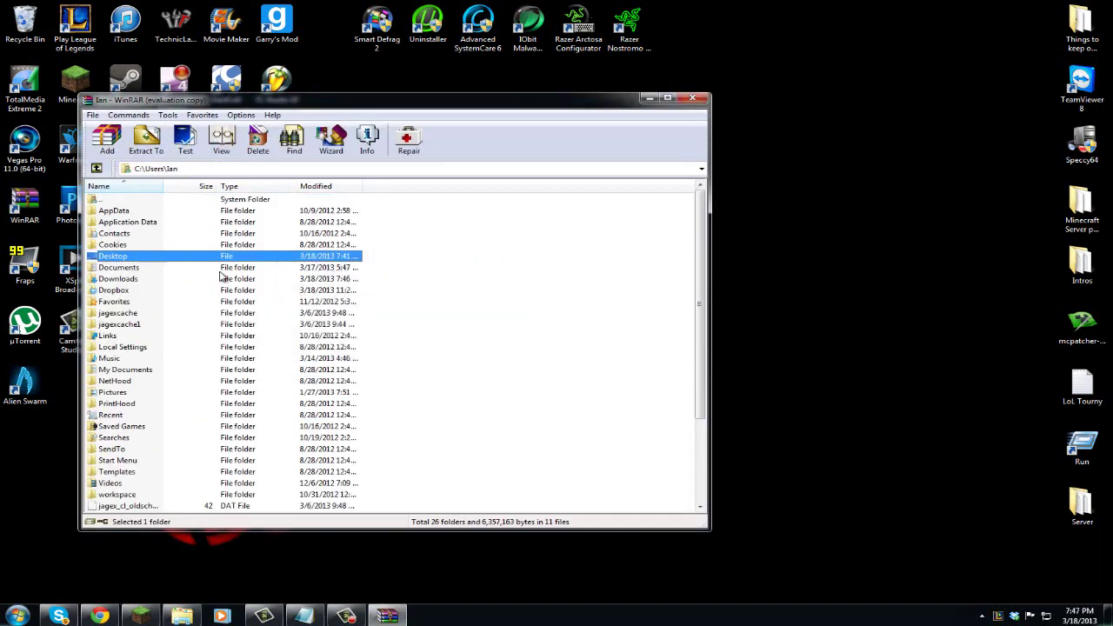
double_click(100, 257)
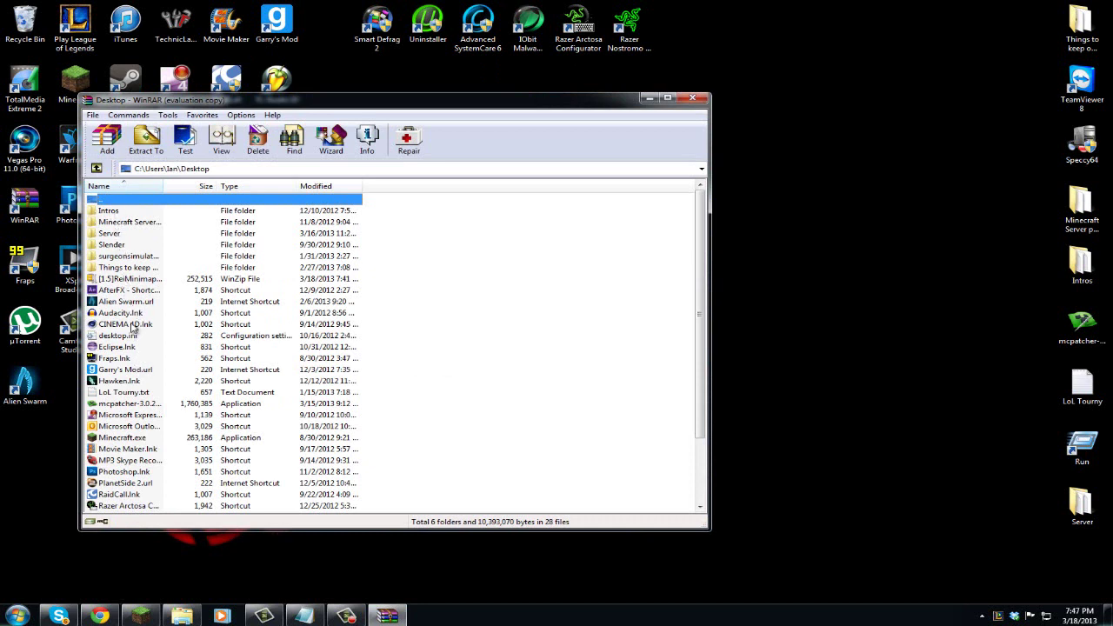
click(126, 278)
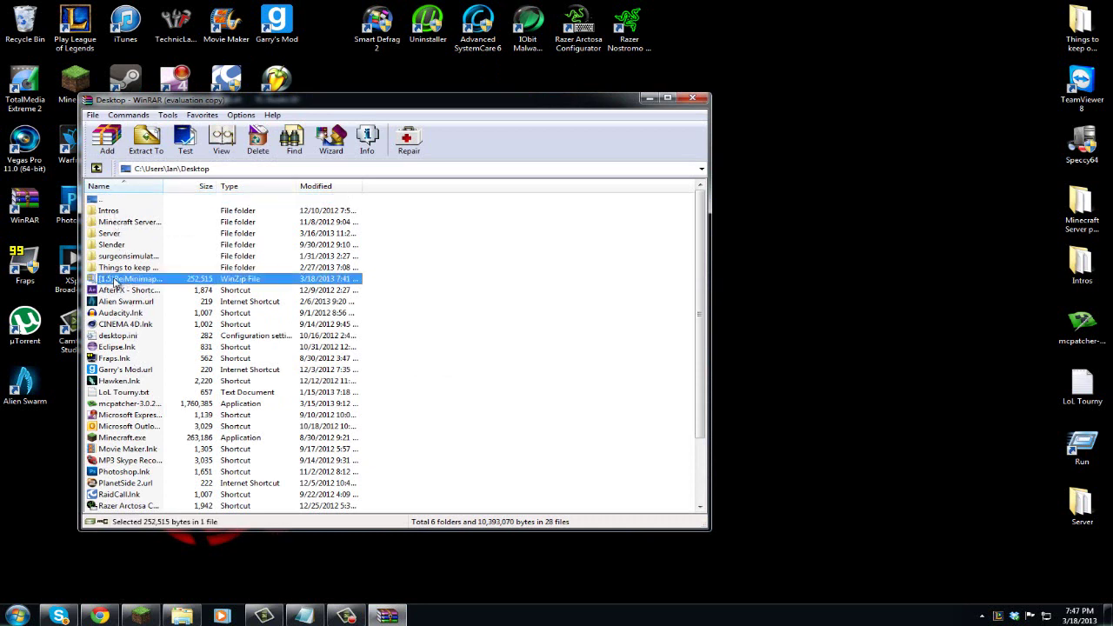
double_click(113, 279)
mouse_move(117, 248)
mouse_down()
mouse_move(122, 228)
mouse_move(121, 257)
mouse_up()
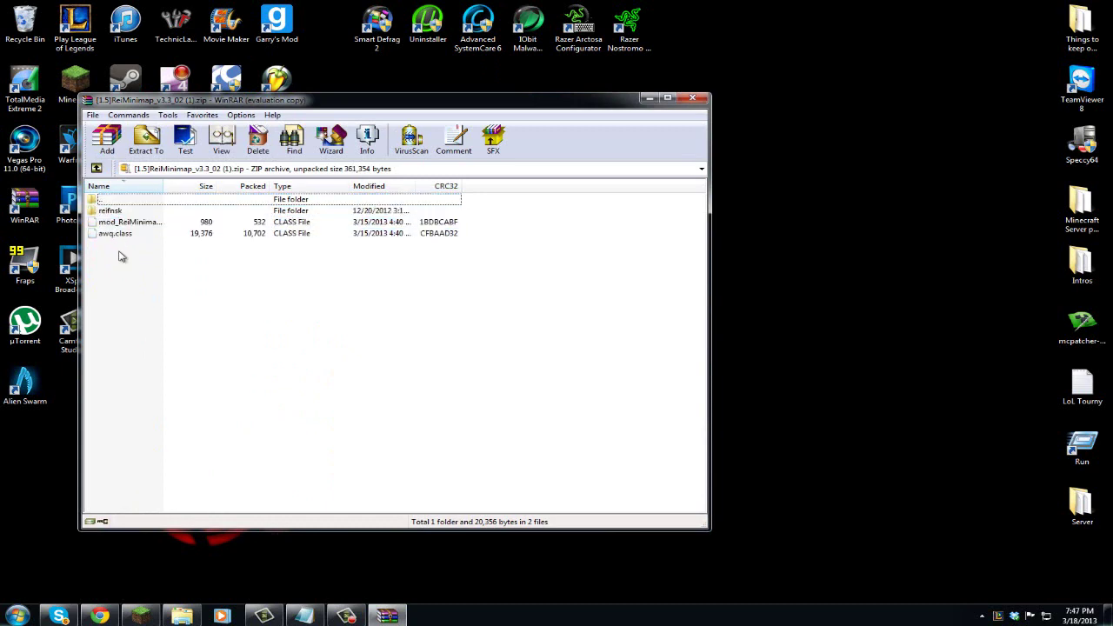
click(644, 101)
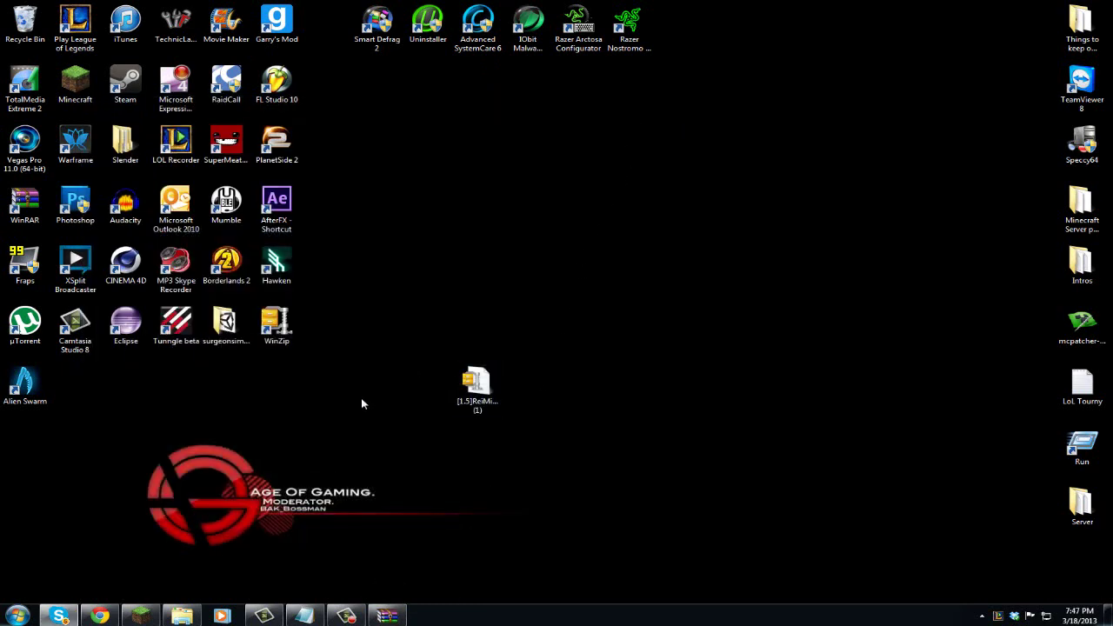
- Find the Run program with a search for "run" and use it to open %appdata%
click(19, 614)
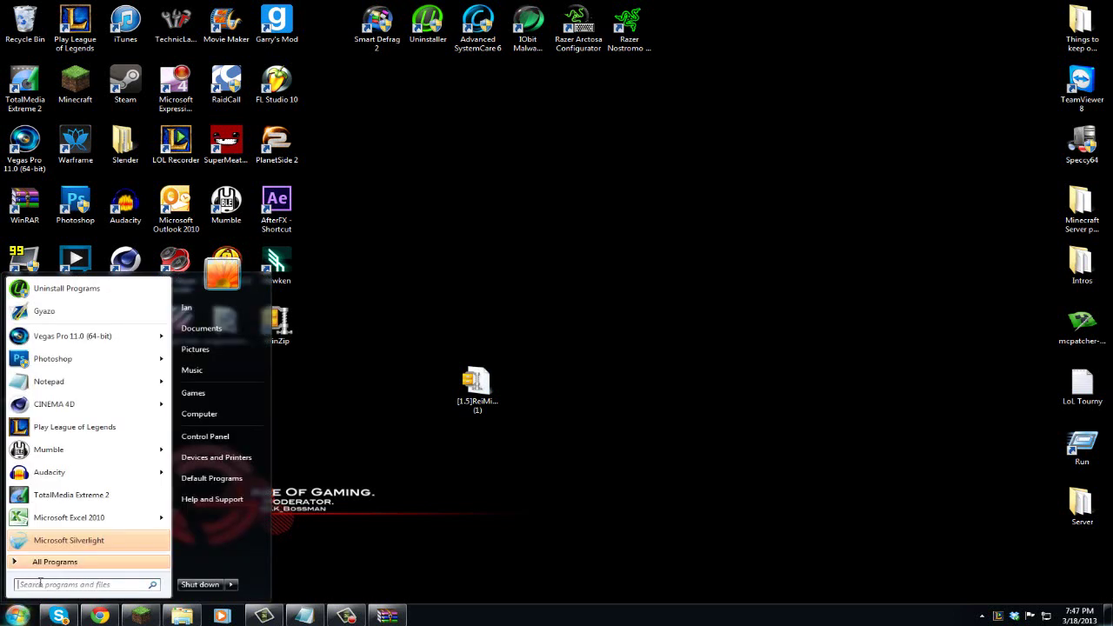
click(40, 584)
text(run)
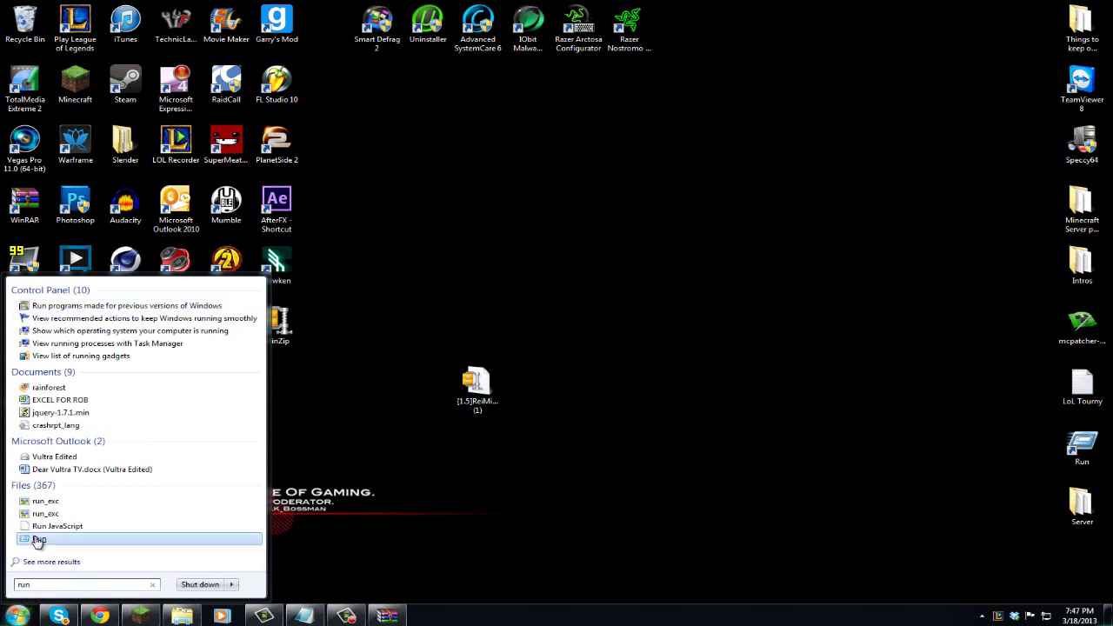
click(39, 541)
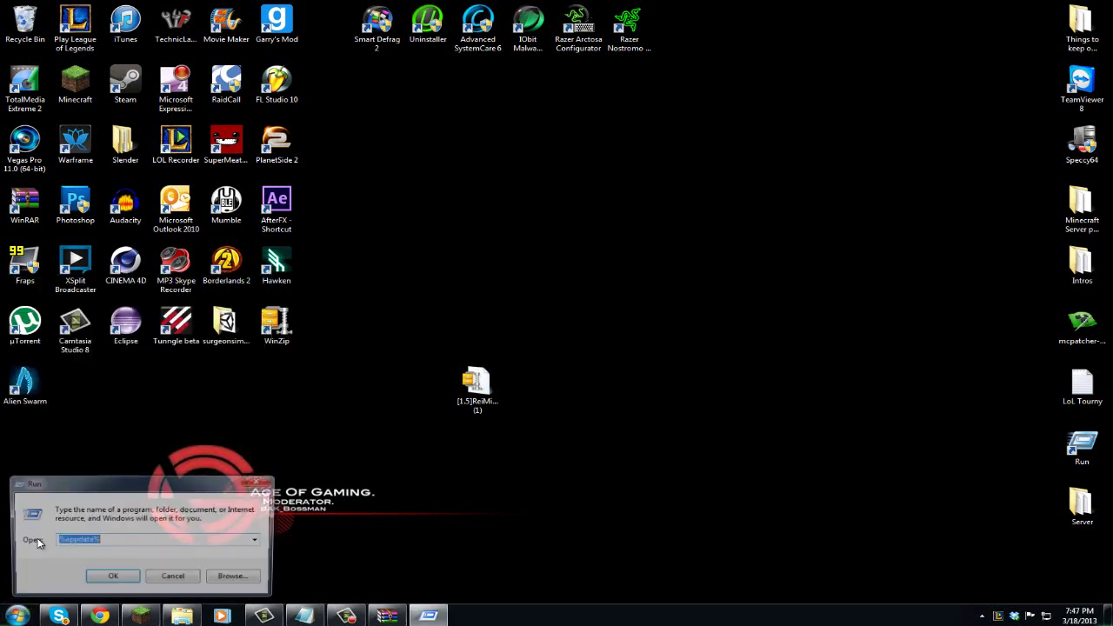
drag(119, 539, 54, 538)
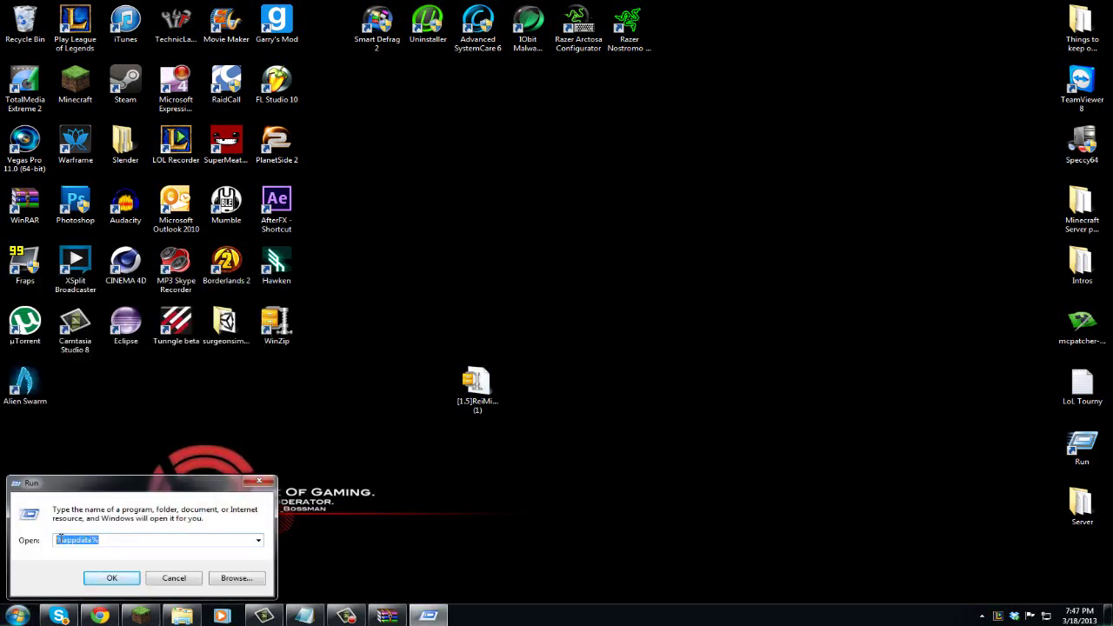
click(111, 577)
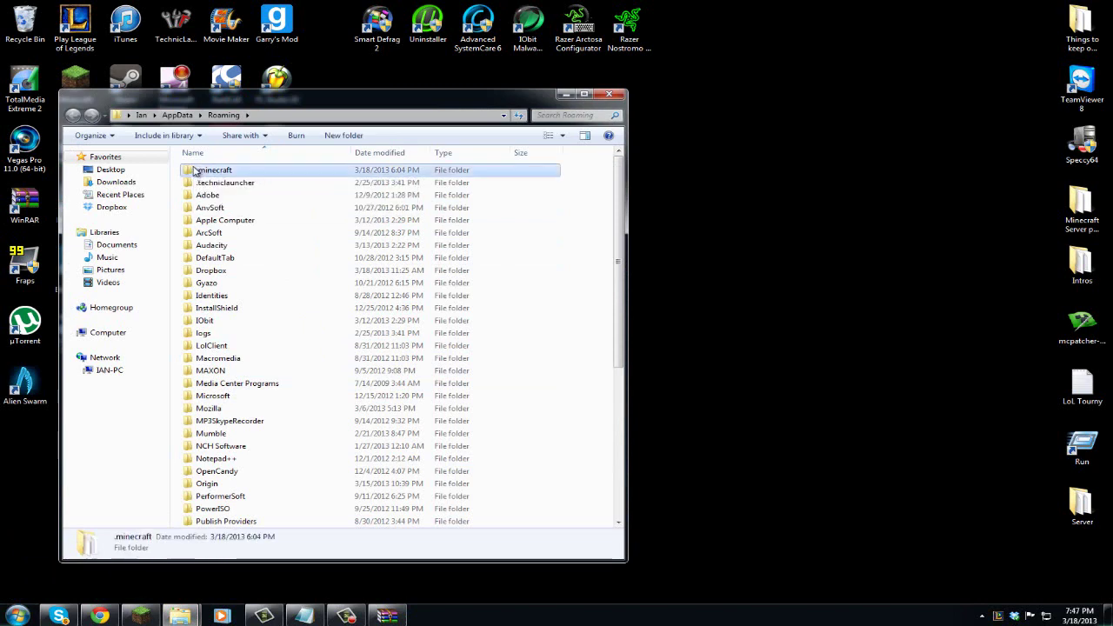
- Open the minecraft jar file from the .minecraft bin folder with WinRAR archiver
double_click(208, 170)
double_click(195, 171)
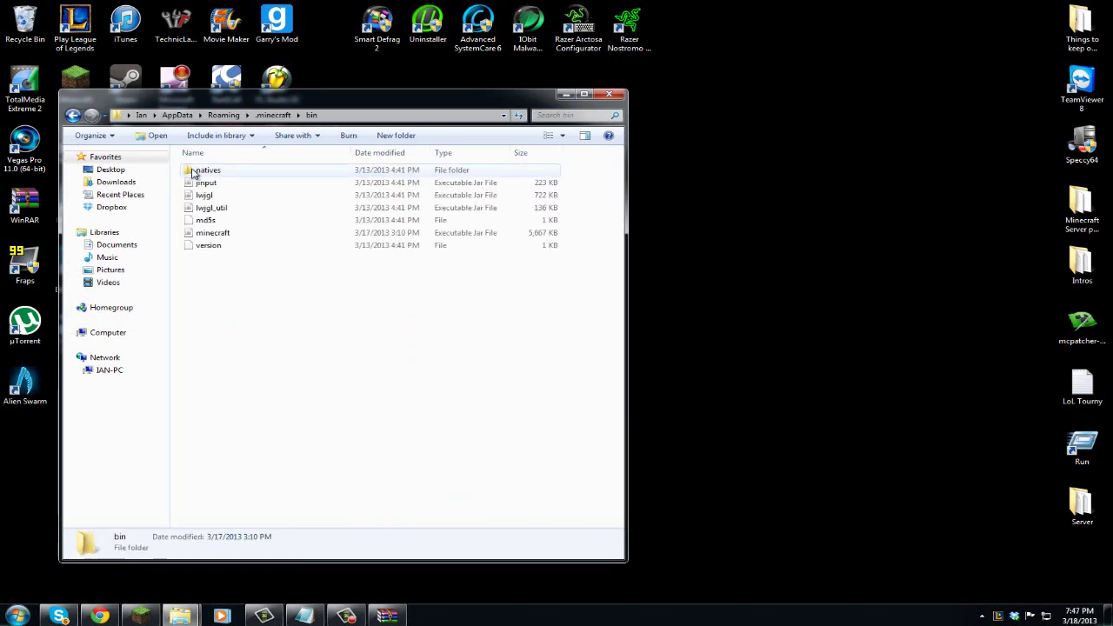
right_click(233, 236)
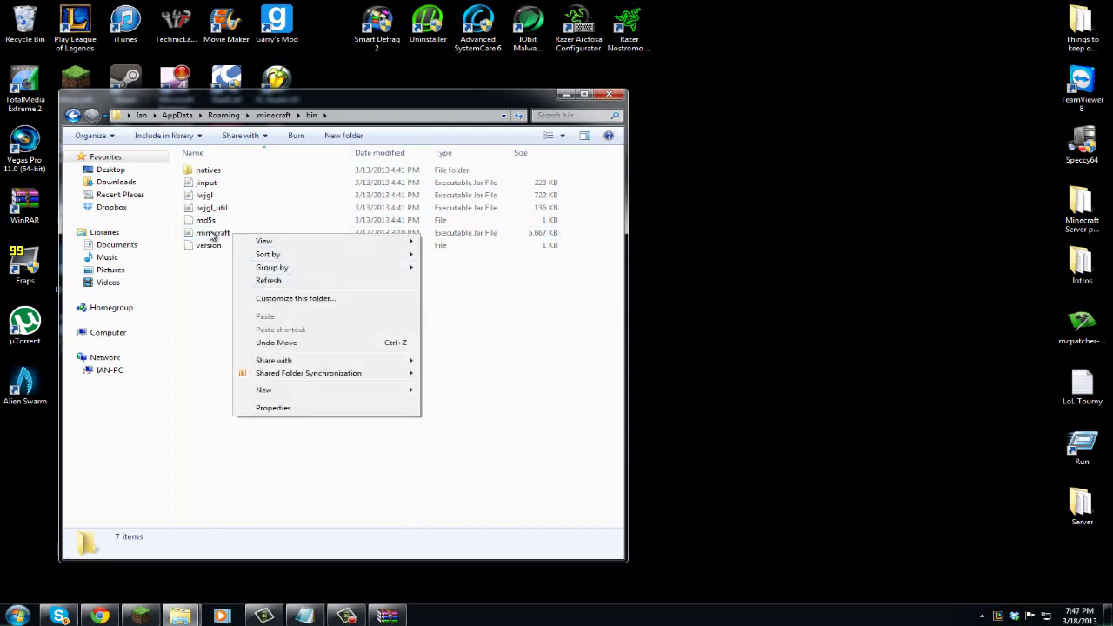
right_click(210, 235)
mouse_move(294, 307)
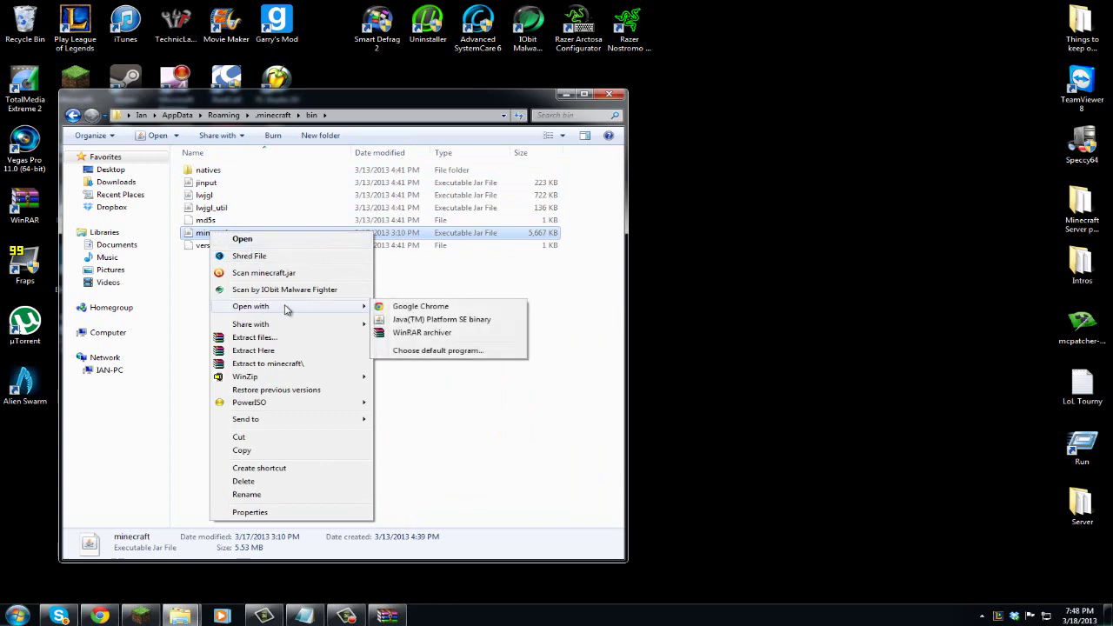
click(409, 332)
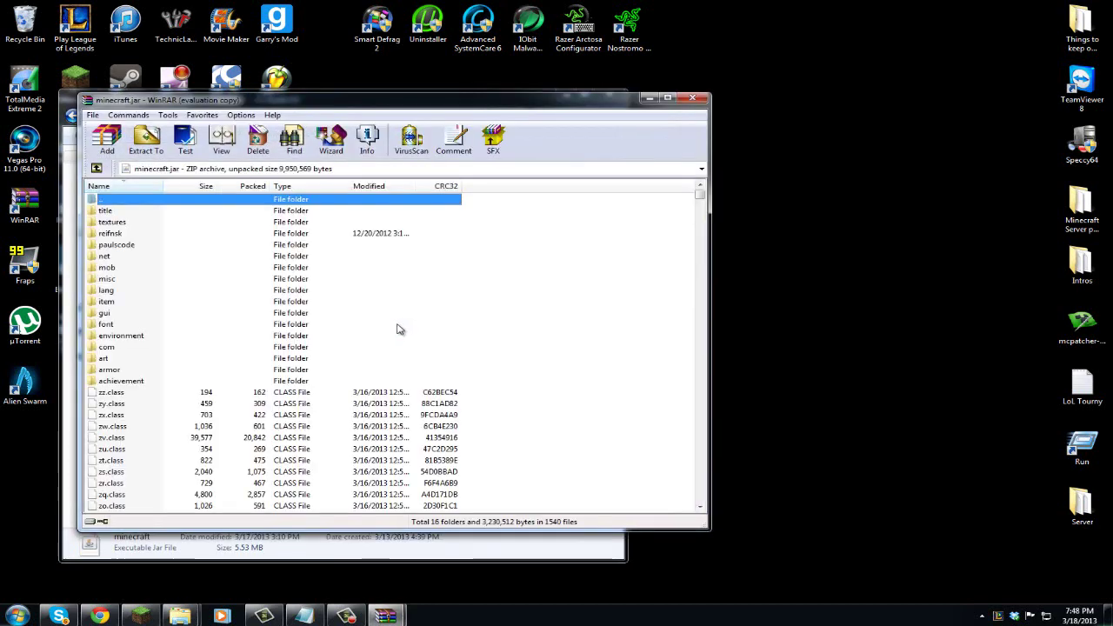
click(464, 319)
- Review the Notepad reminder about deleting Meta_inf and look through the minecraft.jar contents for that folder
click(304, 616)
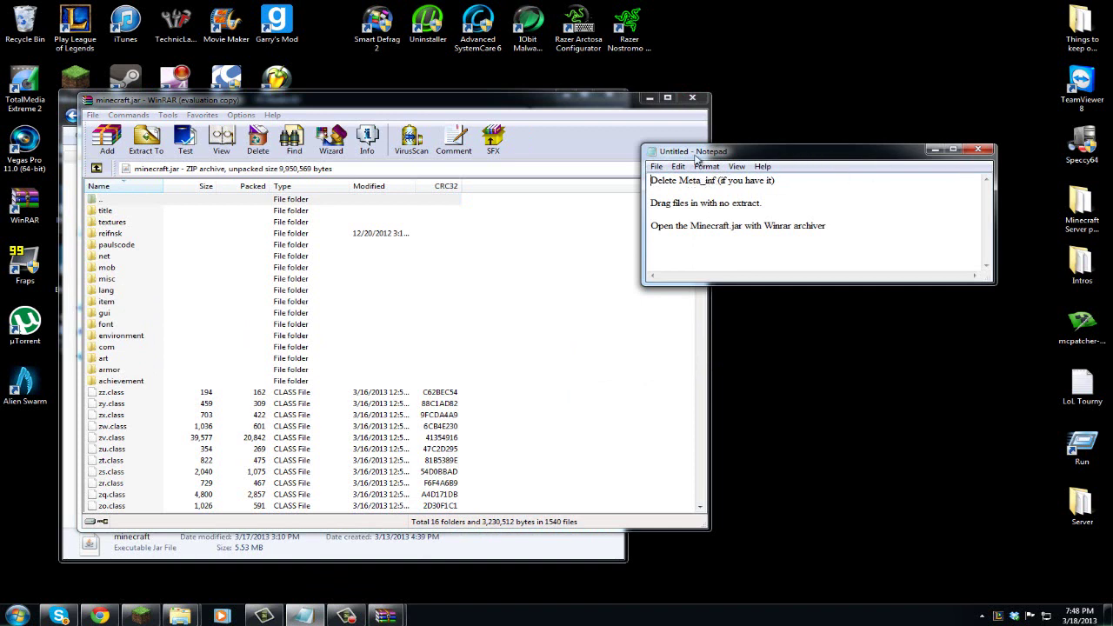
drag(651, 152, 268, 114)
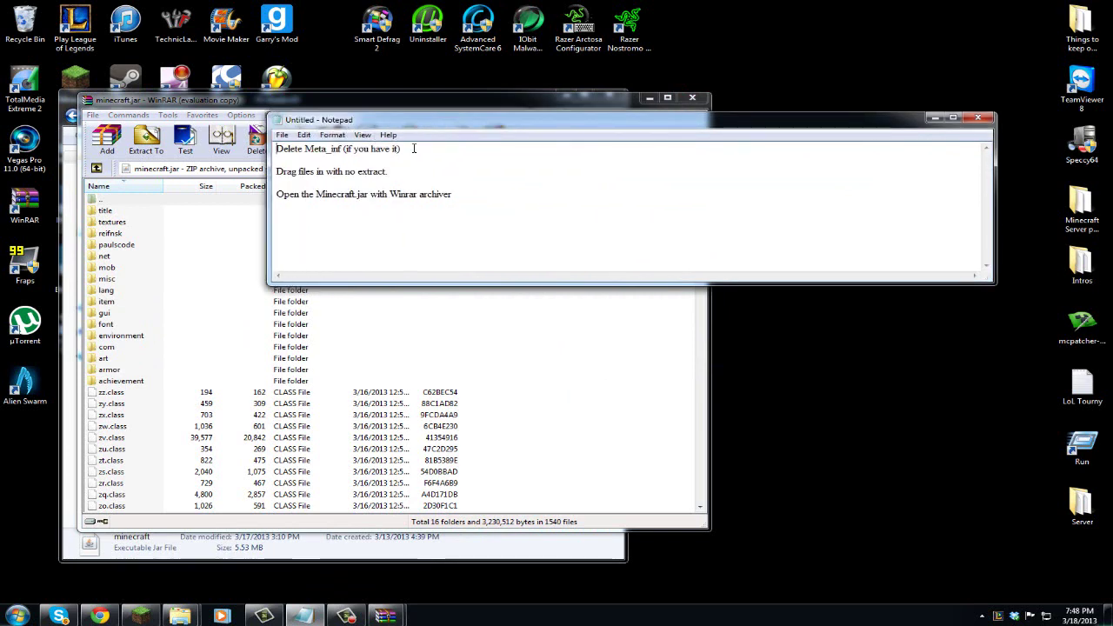
drag(342, 149, 305, 149)
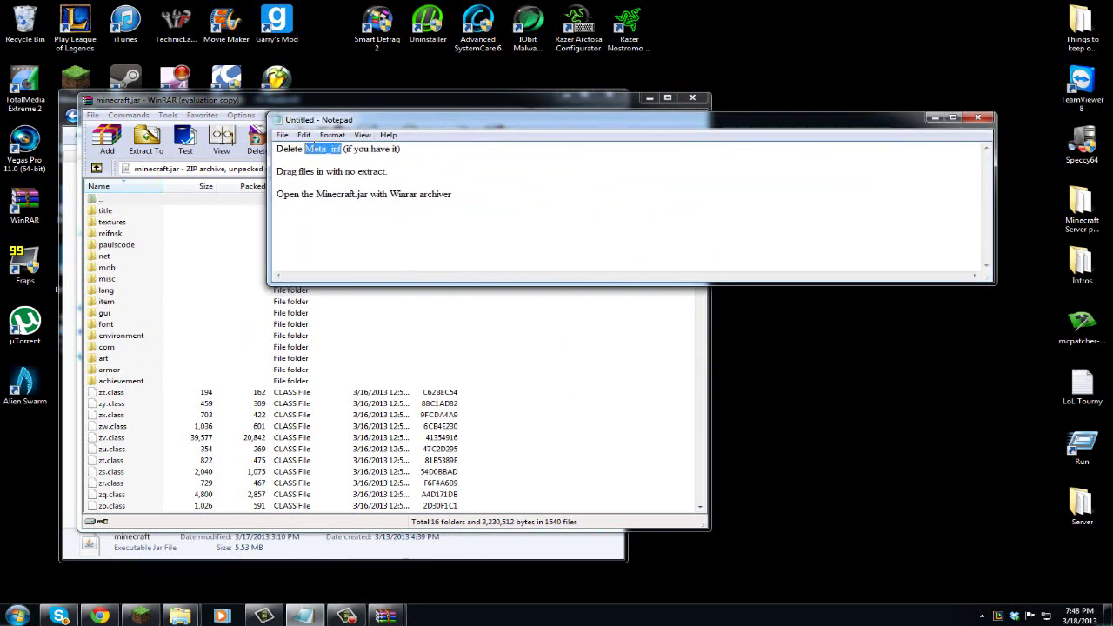
drag(376, 149, 407, 149)
click(934, 116)
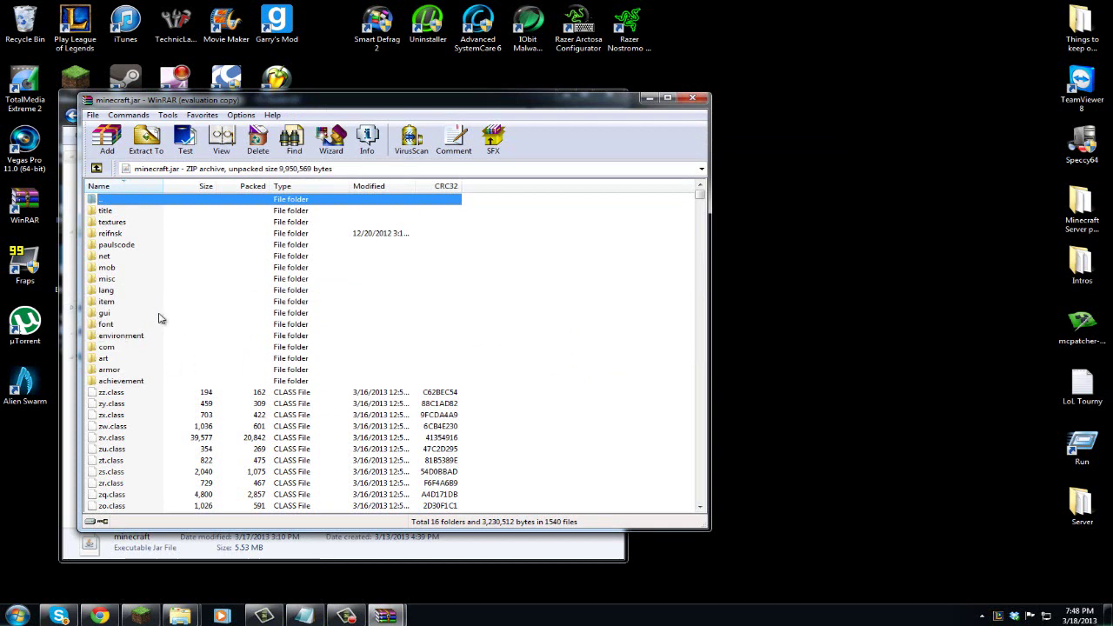
scroll(409, 261, down, 1)
scroll(392, 269, up, 1)
- Minimize the bin folder window and place the ReiMinimap and minecraft.jar archive windows beside each other
drag(293, 110, 590, 116)
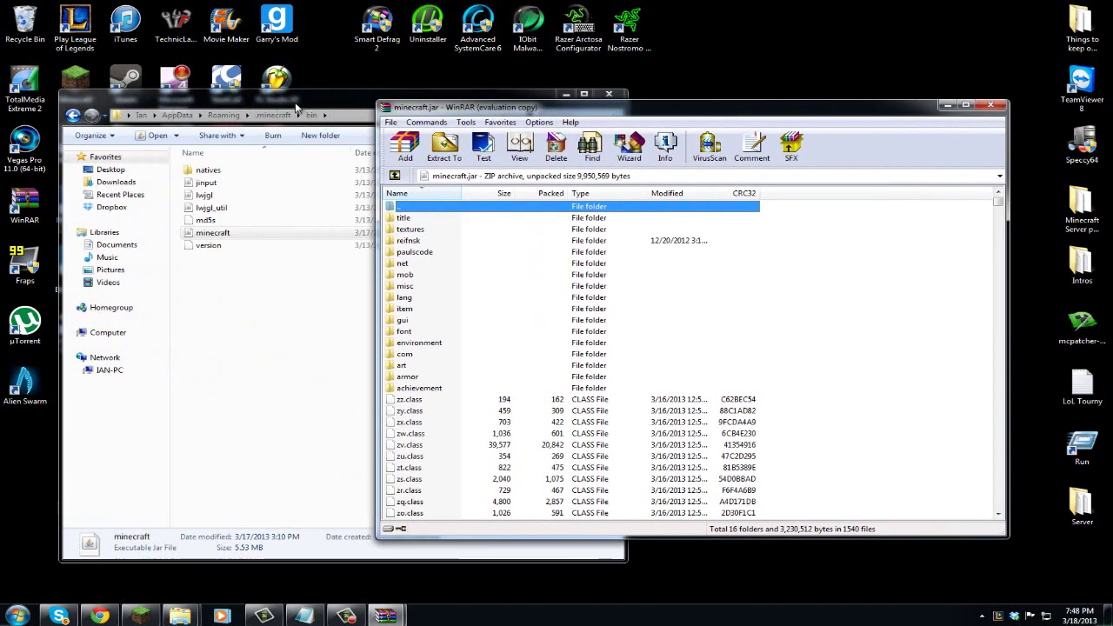
click(461, 113)
click(594, 94)
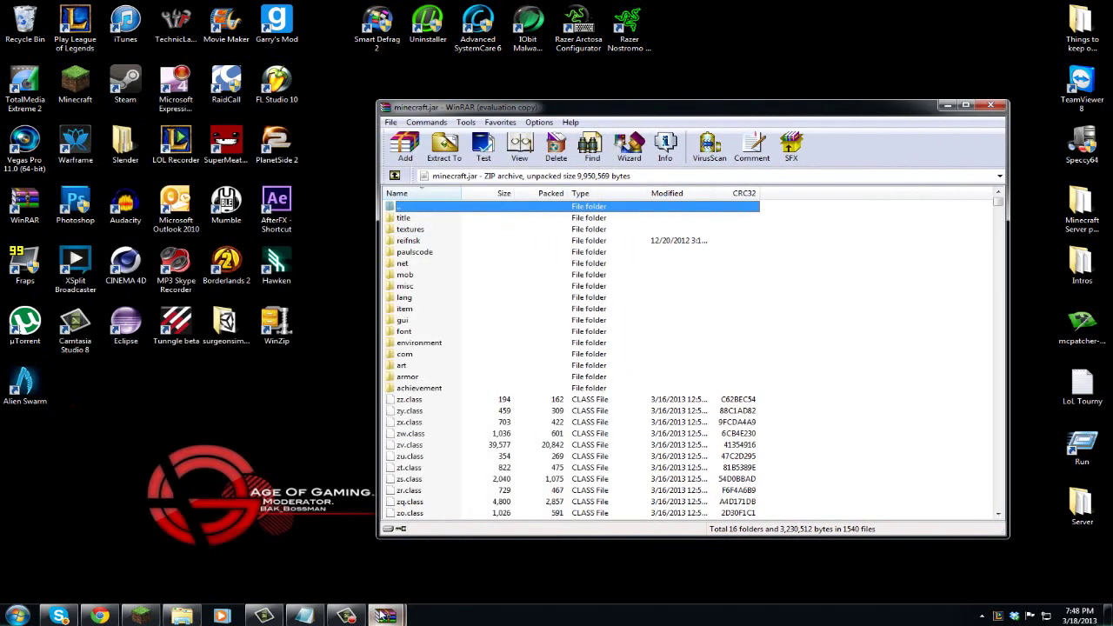
mouse_move(384, 616)
click(326, 545)
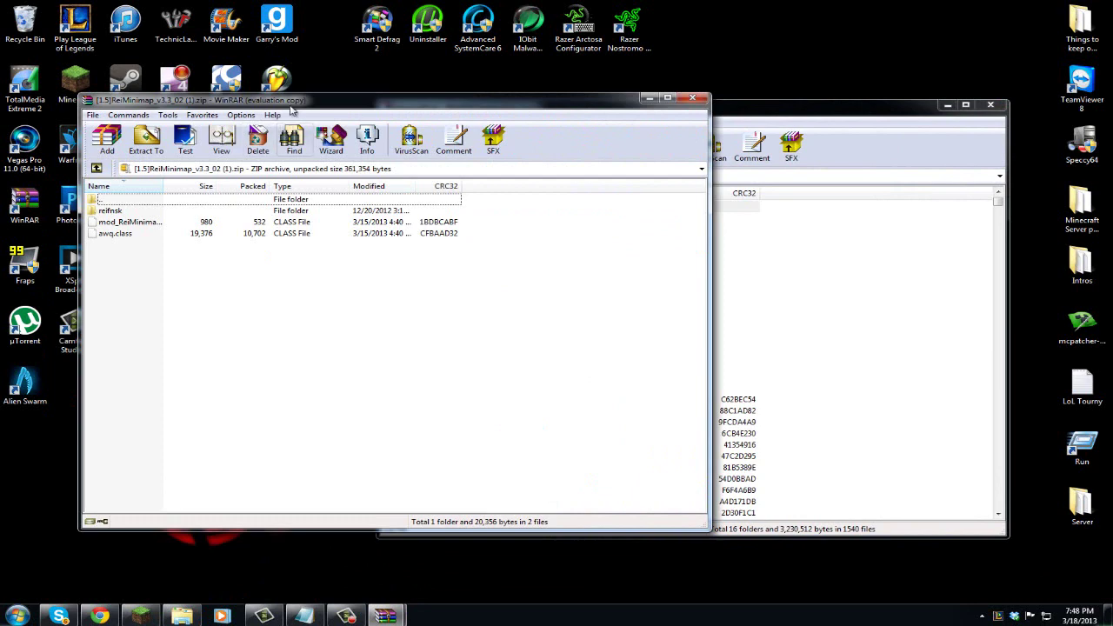
drag(296, 108, 210, 104)
- Try to copy the reifnsk folder and both class files from the ReiMinimap archive into minecraft.jar, and put the ReiMinimap window away
mouse_move(62, 249)
mouse_down()
mouse_move(55, 216)
mouse_move(57, 230)
mouse_up()
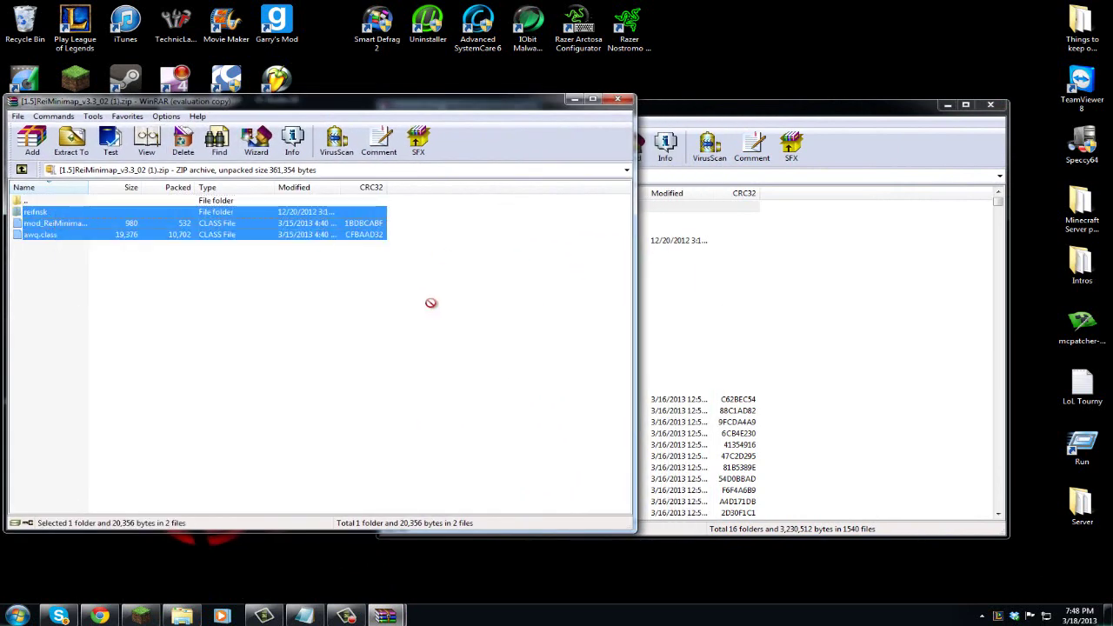
click(395, 270)
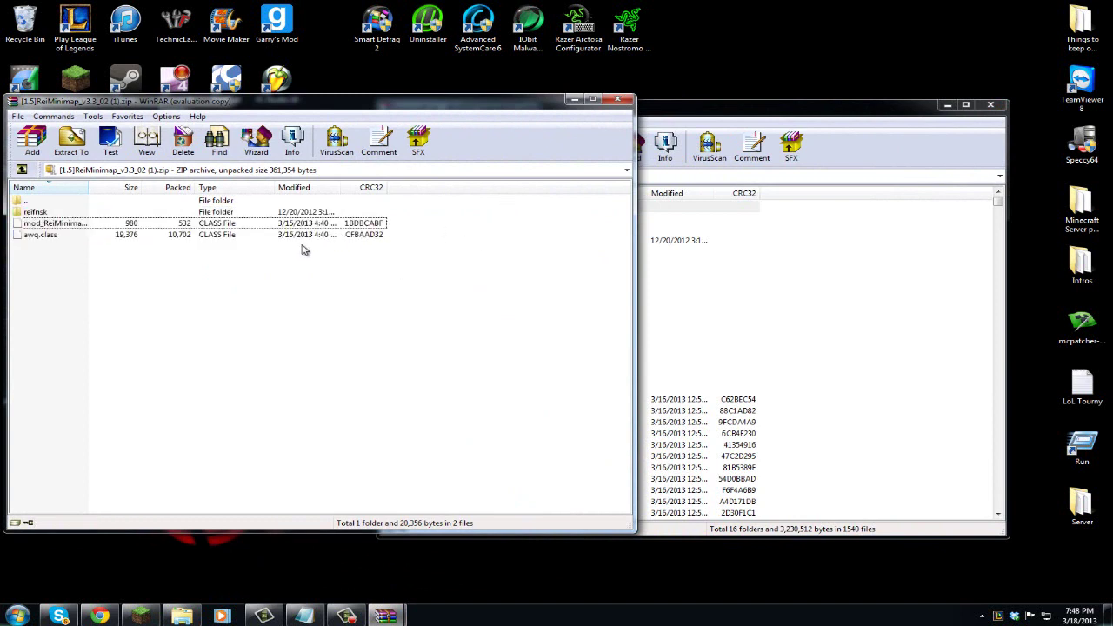
drag(303, 249, 298, 214)
drag(130, 222, 600, 356)
click(574, 98)
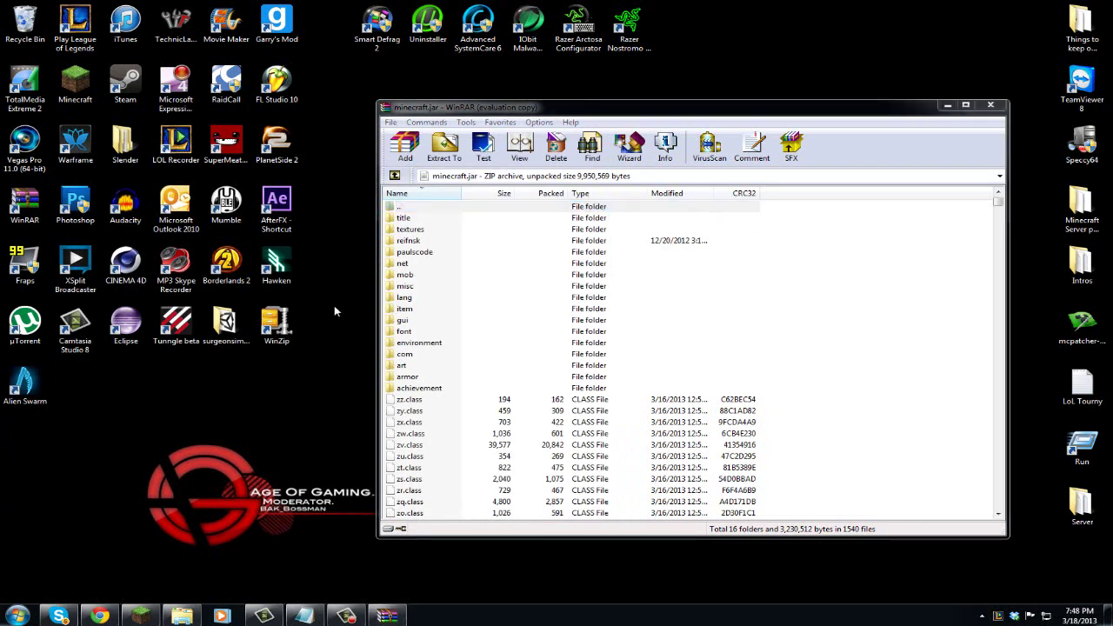
- Close the minecraft.jar archive after looking over its contents, and briefly check the Notepad notes
drag(705, 118, 558, 116)
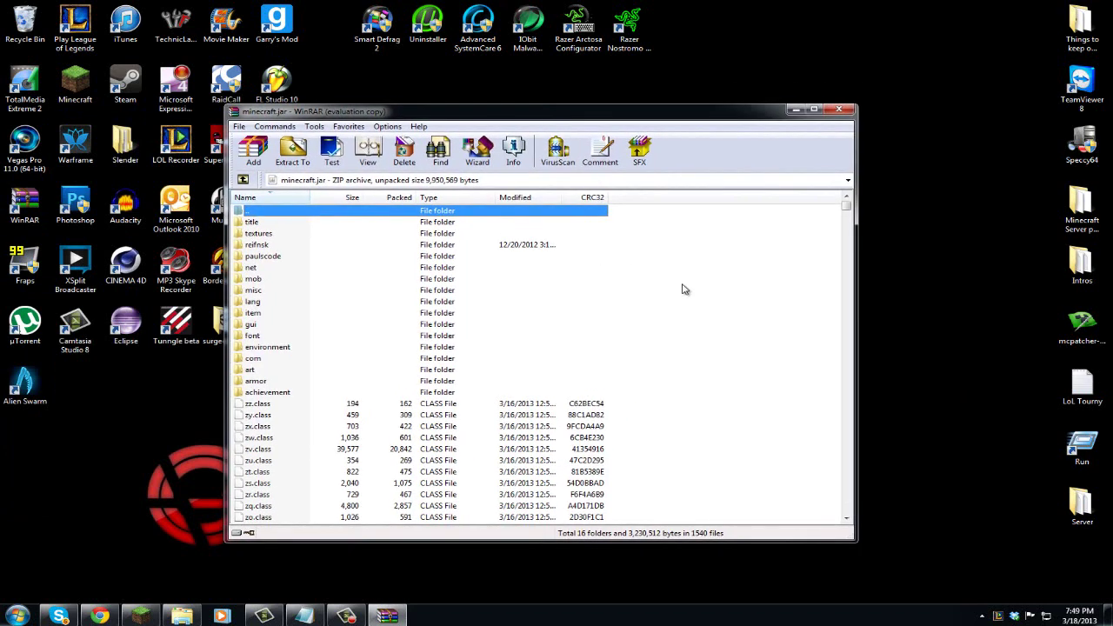
scroll(669, 287, down, 1)
scroll(634, 355, up, 1)
click(851, 110)
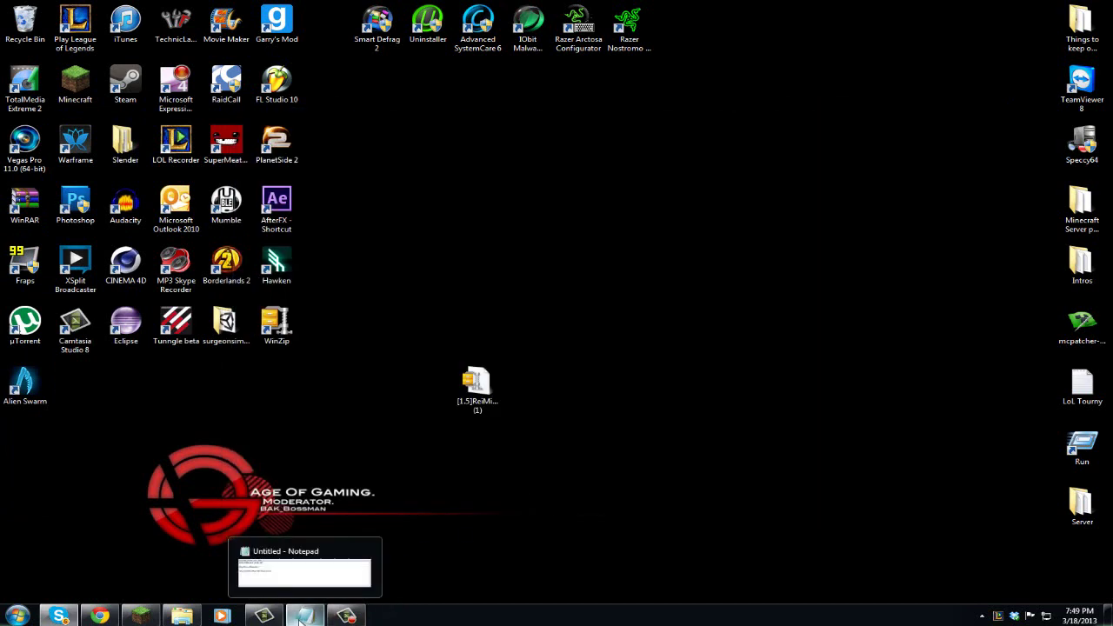
click(300, 615)
click(300, 616)
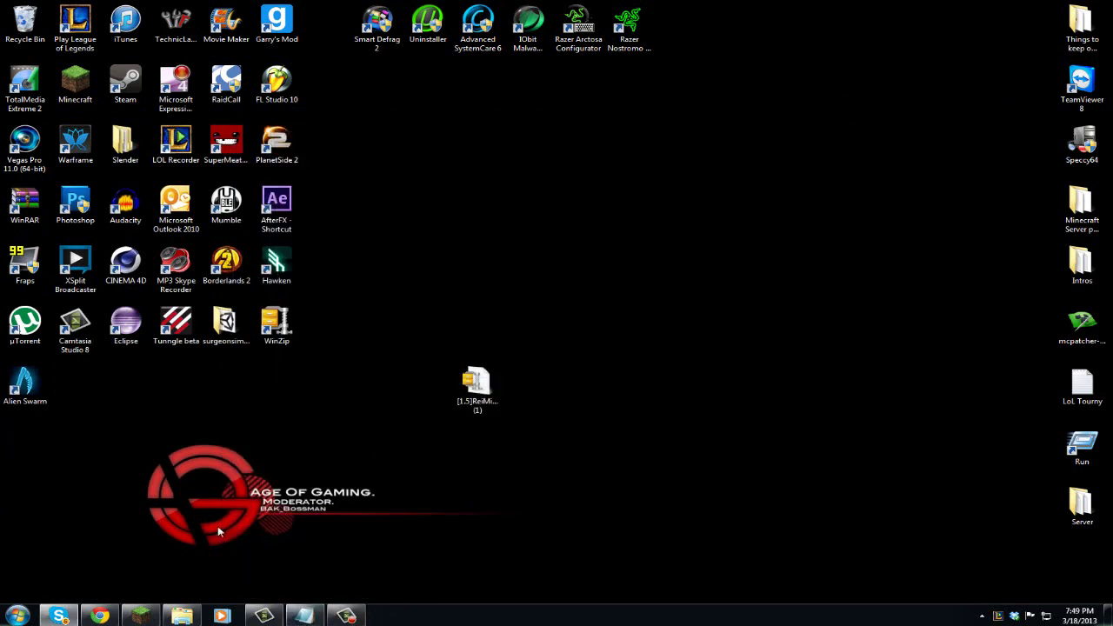
- Switch to the running Minecraft game and join the Kwebbelcraft server from the multiplayer list
click(141, 616)
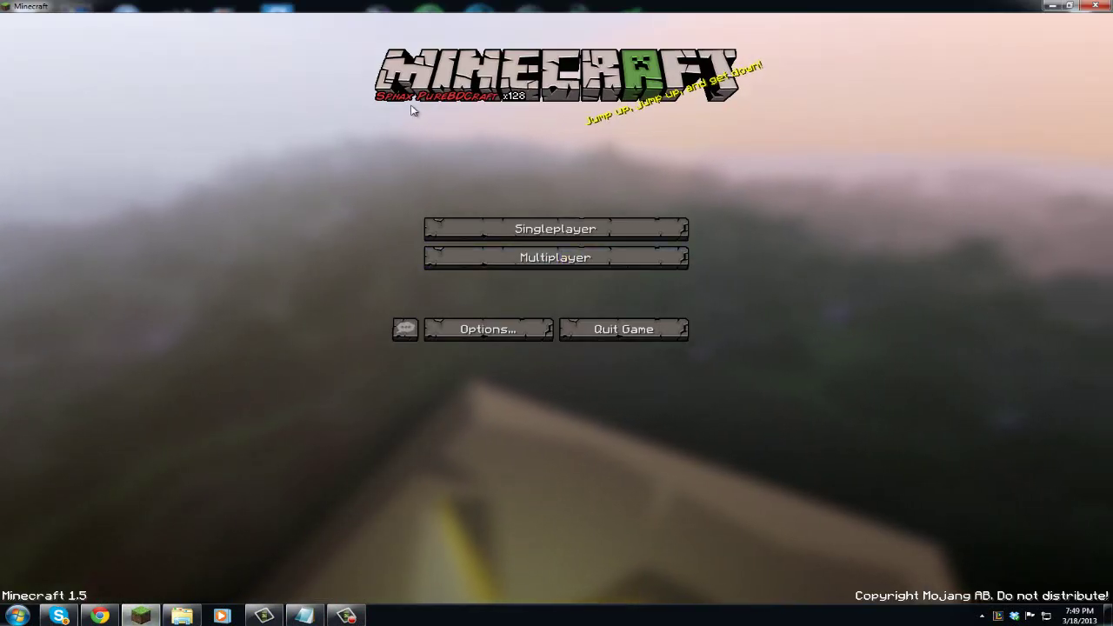
click(553, 255)
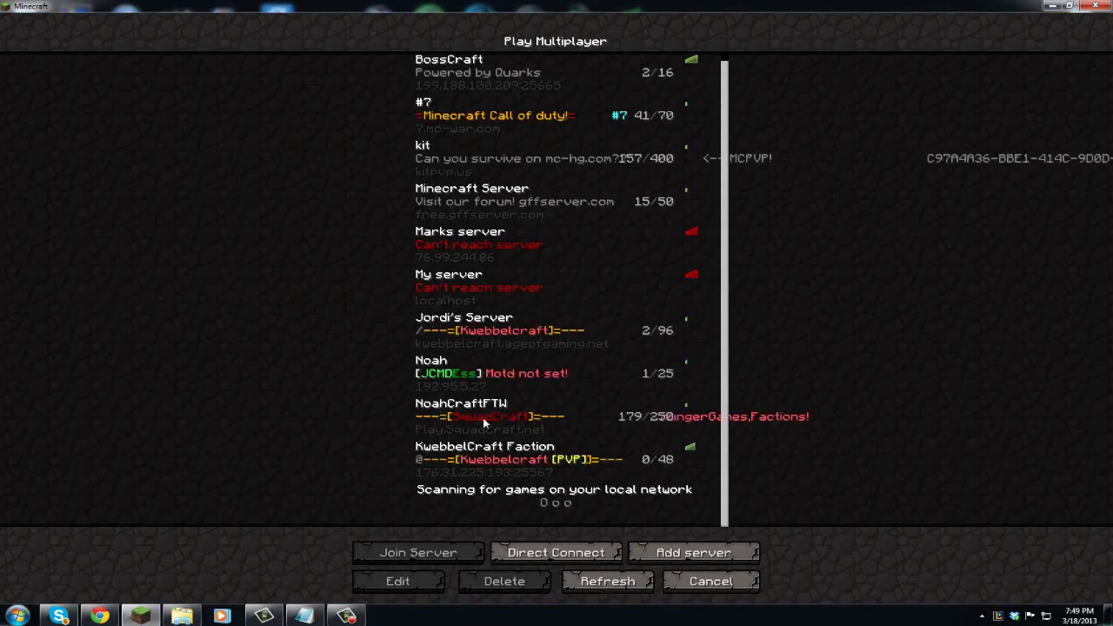
click(488, 332)
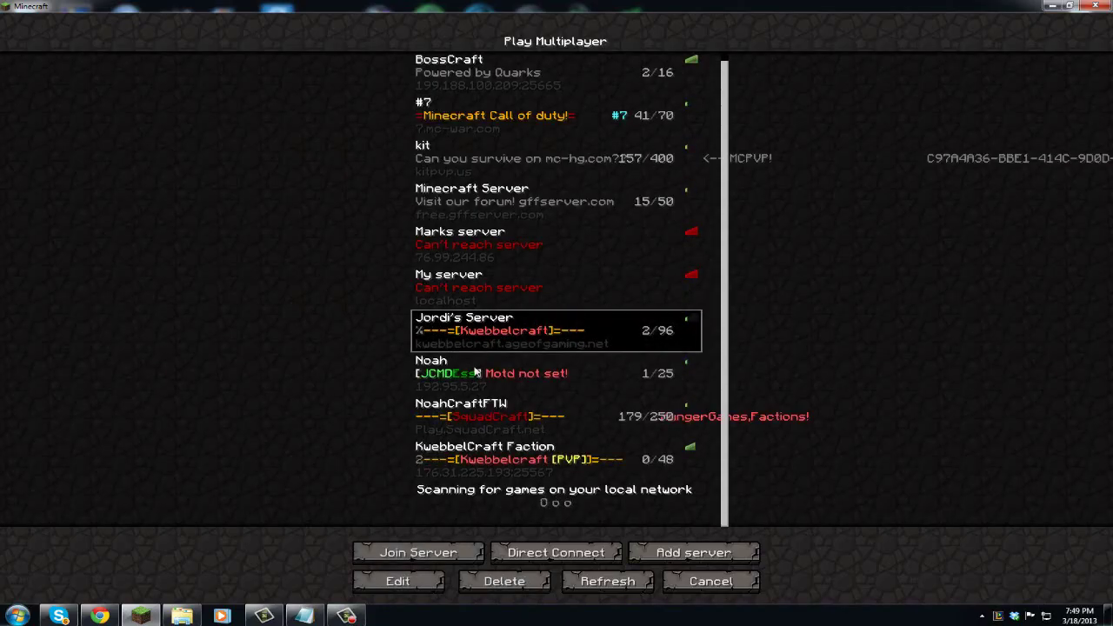
click(395, 553)
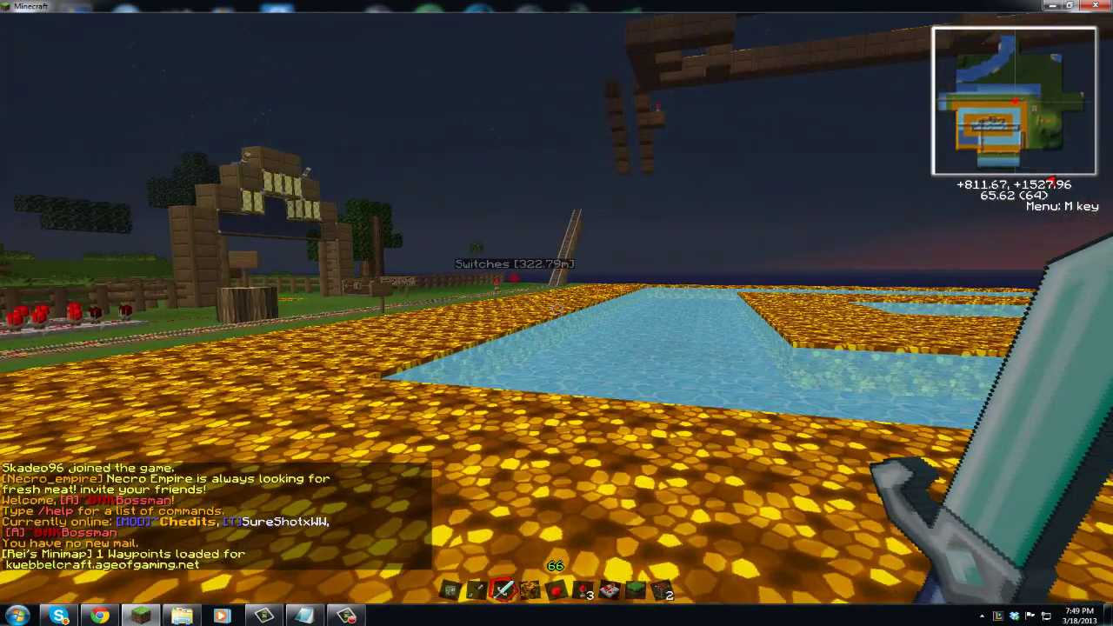
- Open the Rei's Minimap menu in the game, view the Overworld waypoints list, and return to the game
key(m)
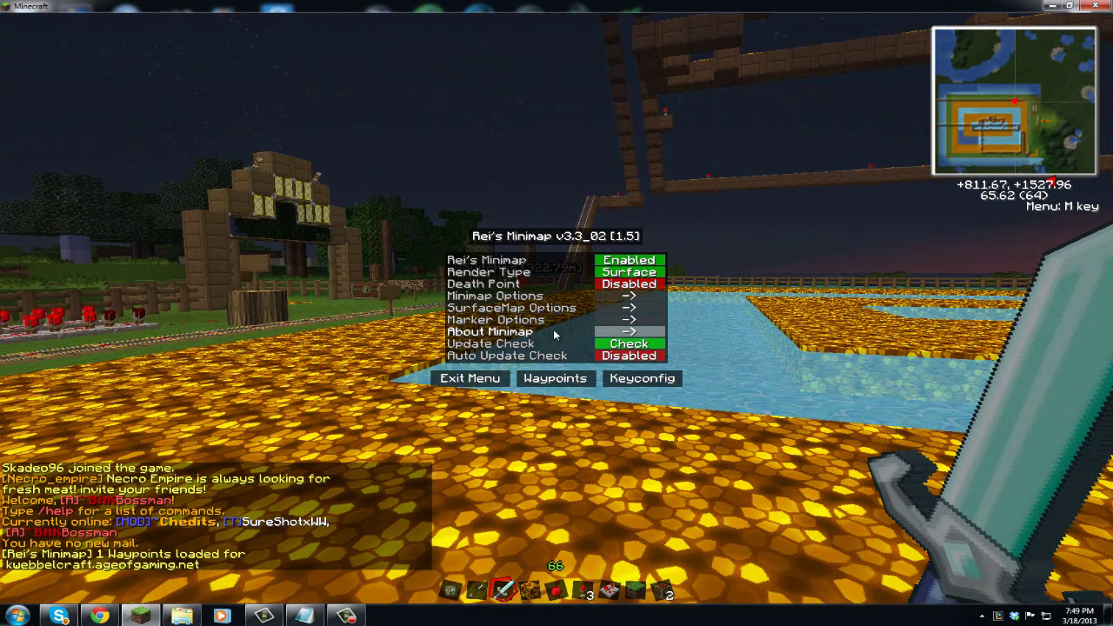
click(554, 378)
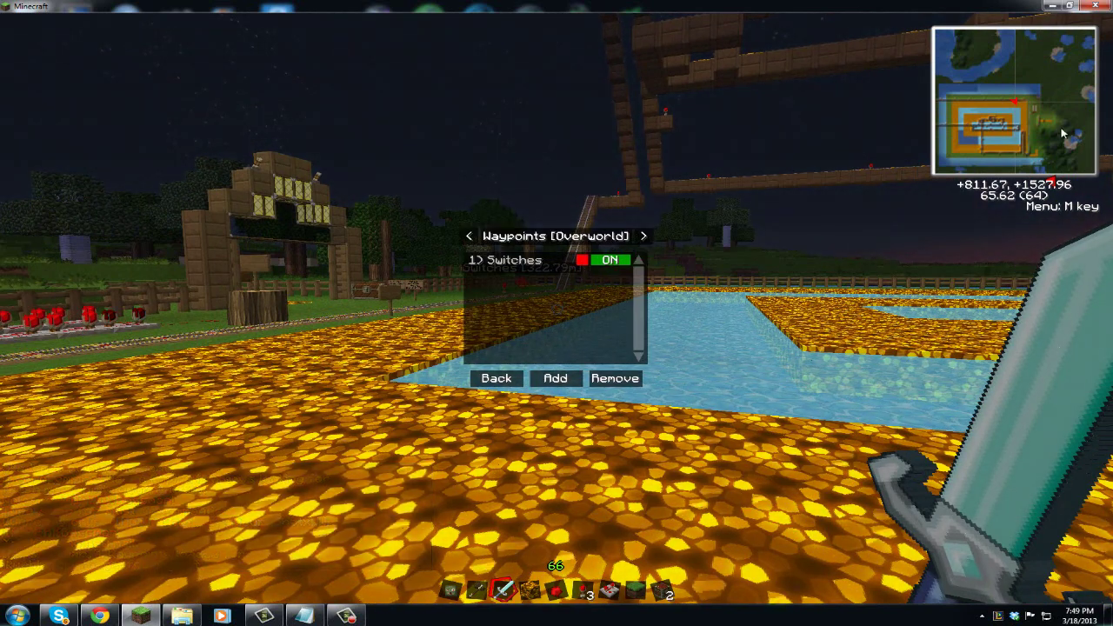
click(510, 380)
click(504, 379)
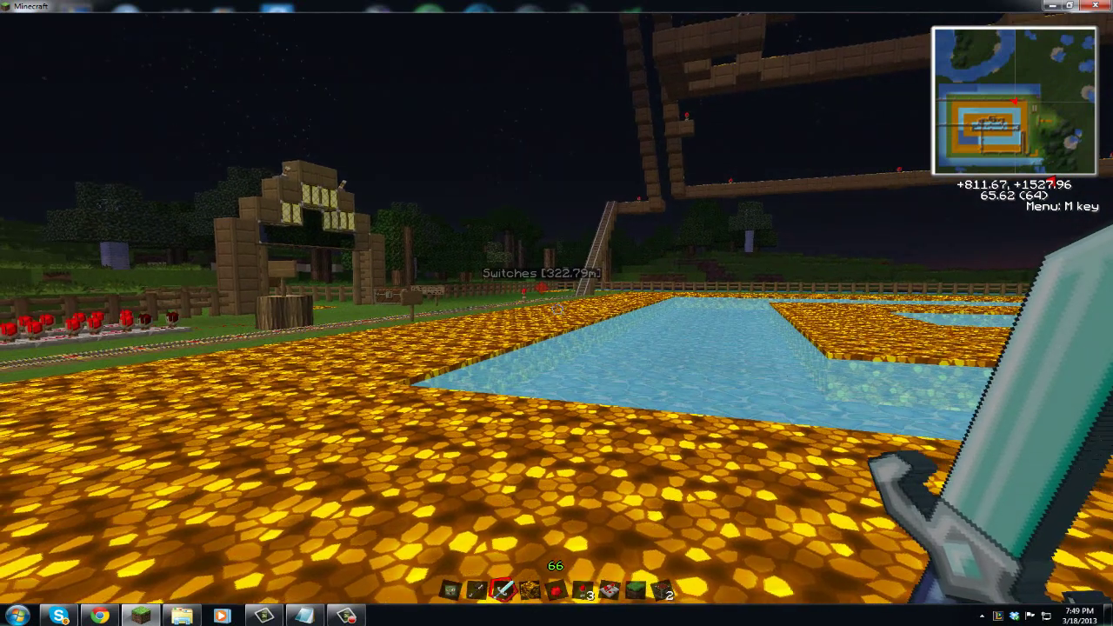